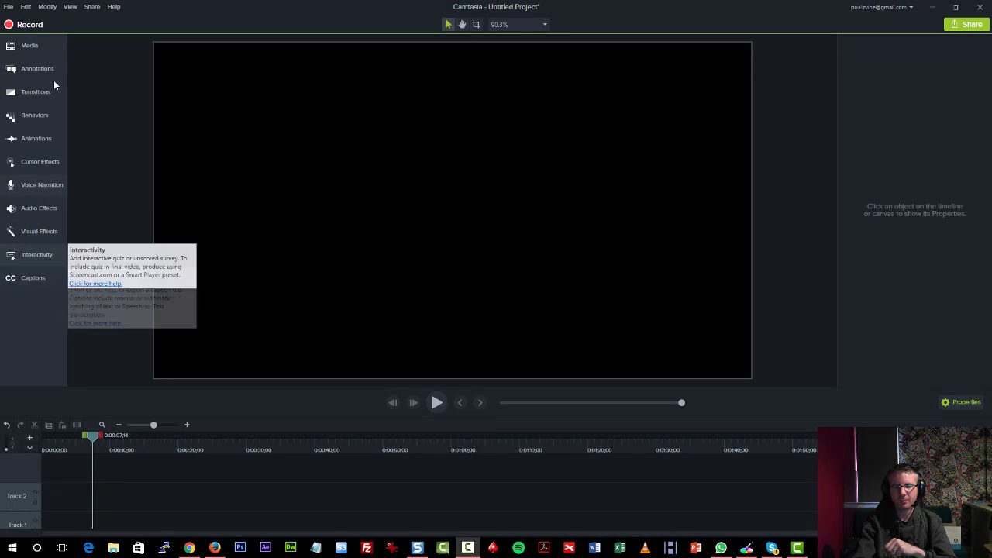
# - Browse the Media, Annotations and Transitions panels, hide Properties, and show the Callouts gallery
pyautogui.click(34, 48)
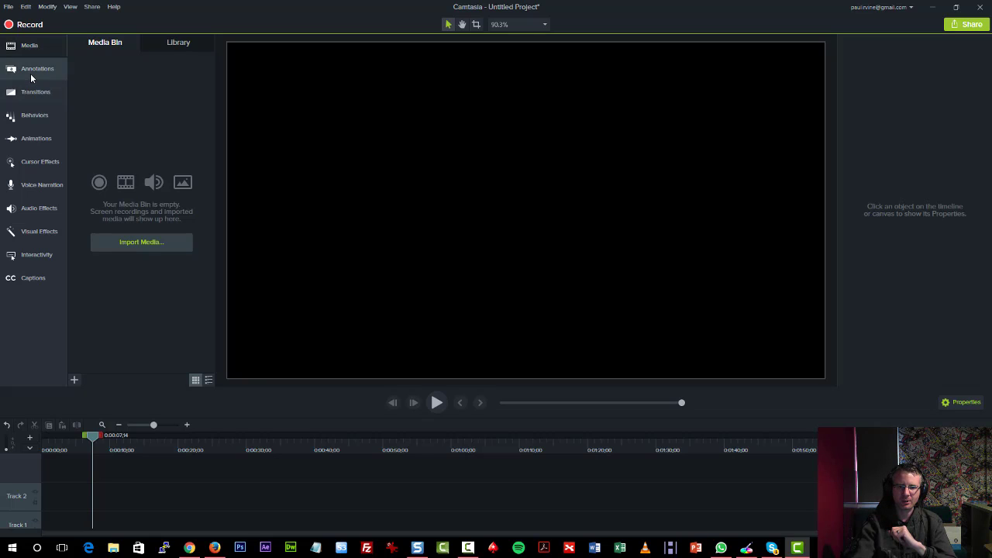
pyautogui.click(31, 74)
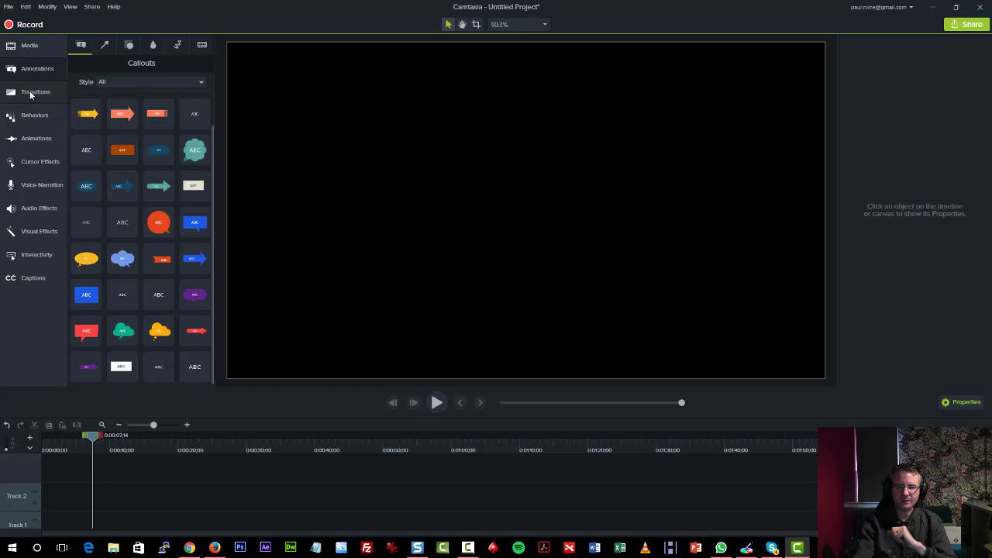
pyautogui.click(31, 93)
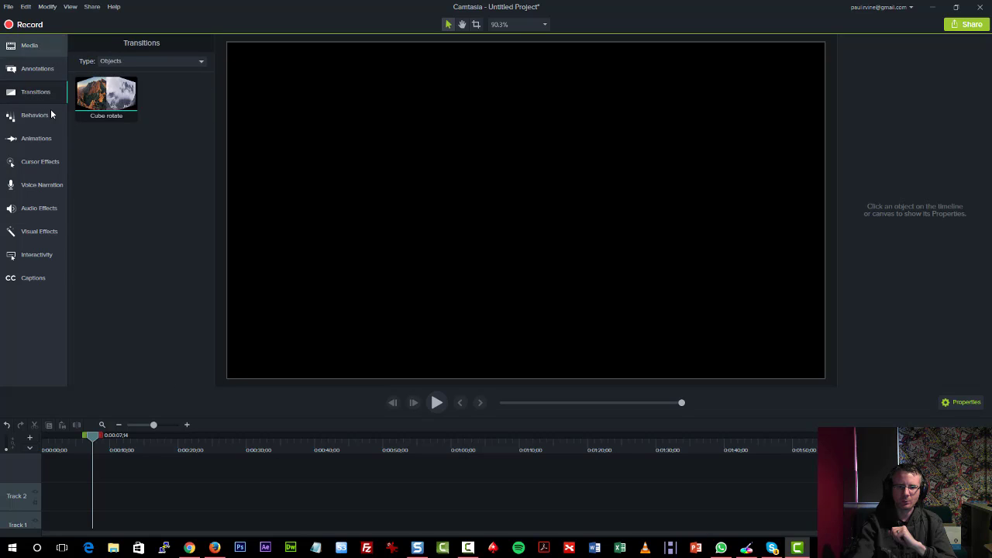
pyautogui.click(31, 95)
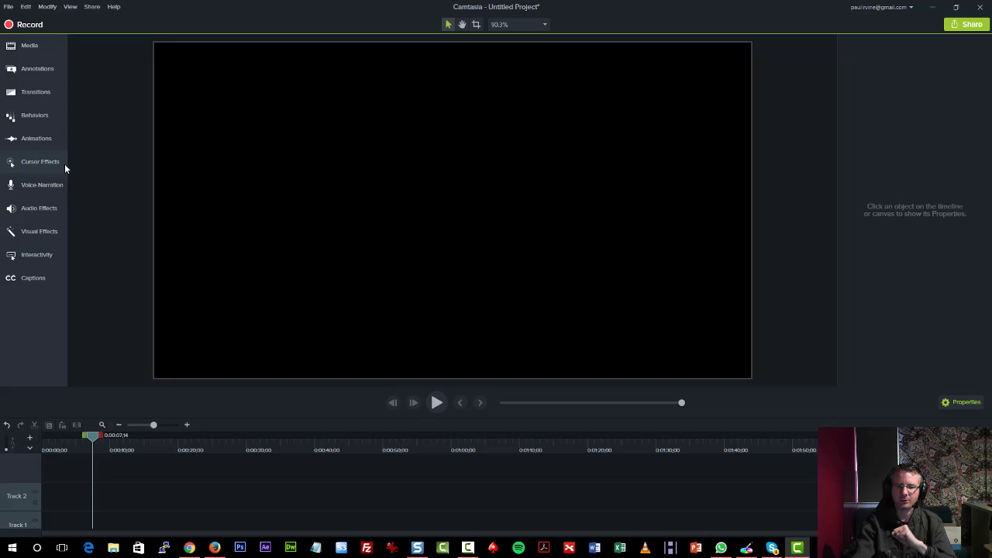
pyautogui.click(965, 403)
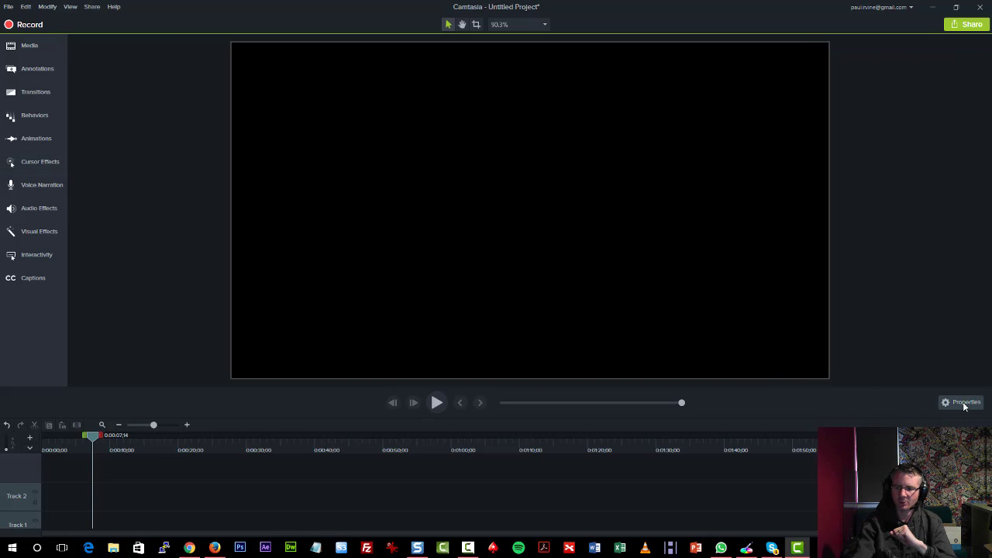
pyautogui.click(53, 49)
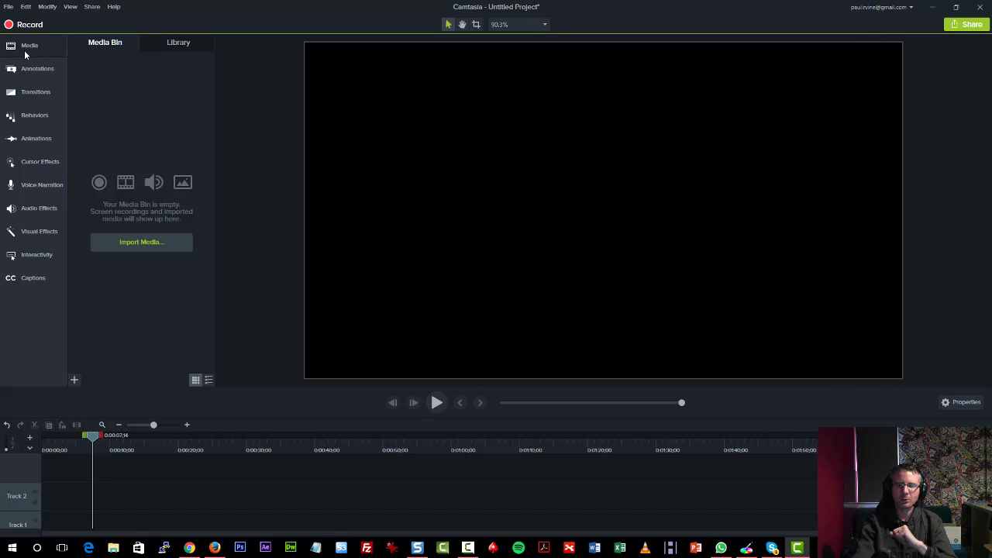
pyautogui.click(46, 77)
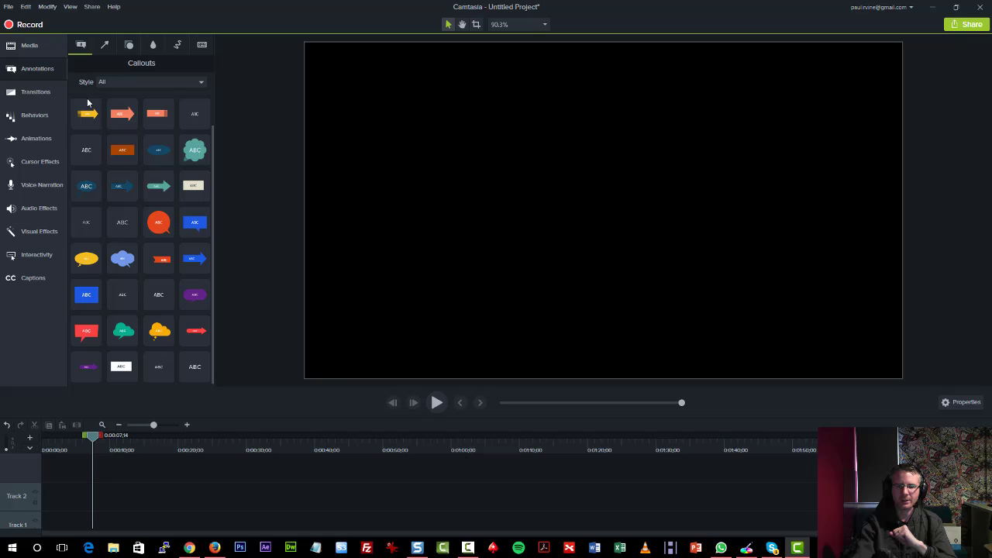
# - Place the yellow ABC Text Arrow callout at the canvas centre on Track 1, then collapse Callouts
pyautogui.moveTo(88, 101); pyautogui.dragTo(572, 228)
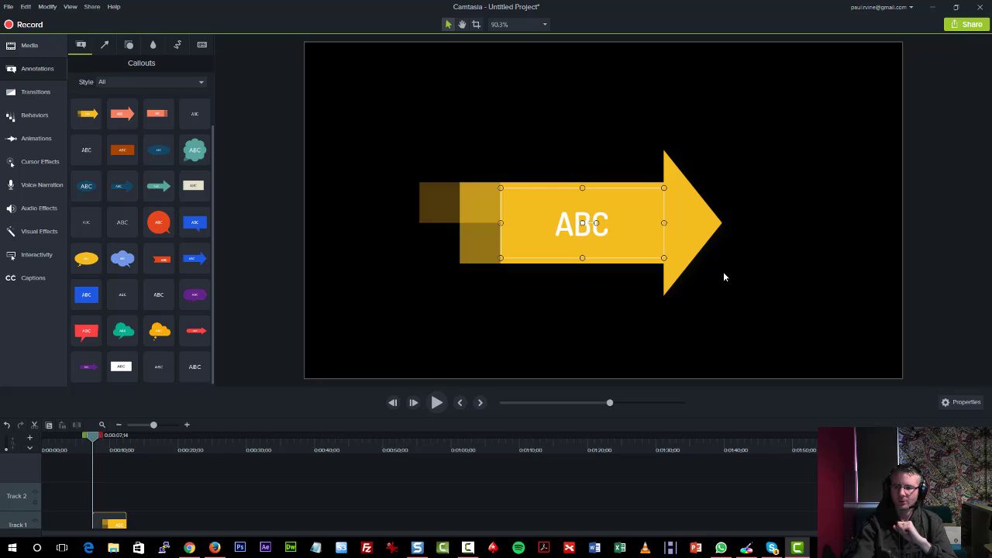
pyautogui.click(964, 402)
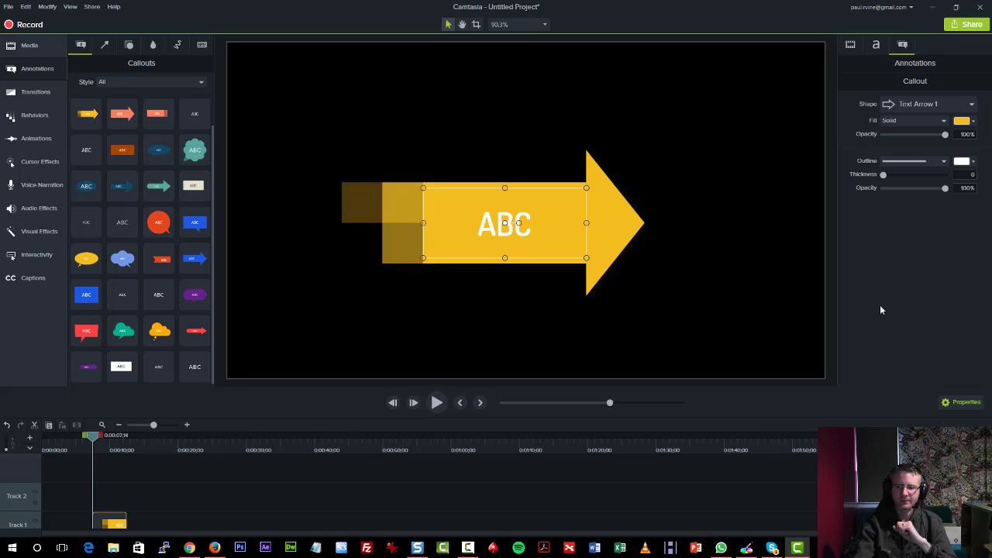
pyautogui.click(961, 402)
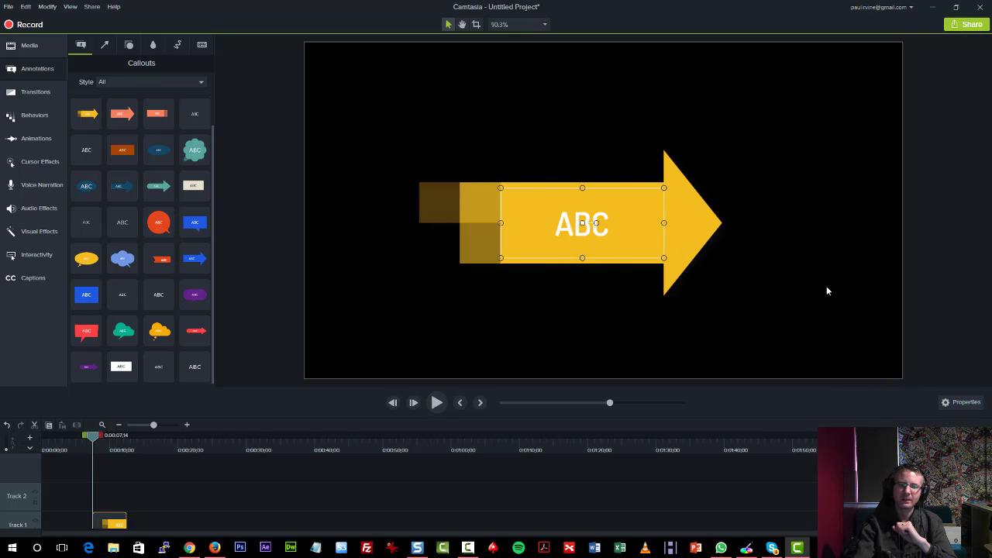
pyautogui.click(51, 71)
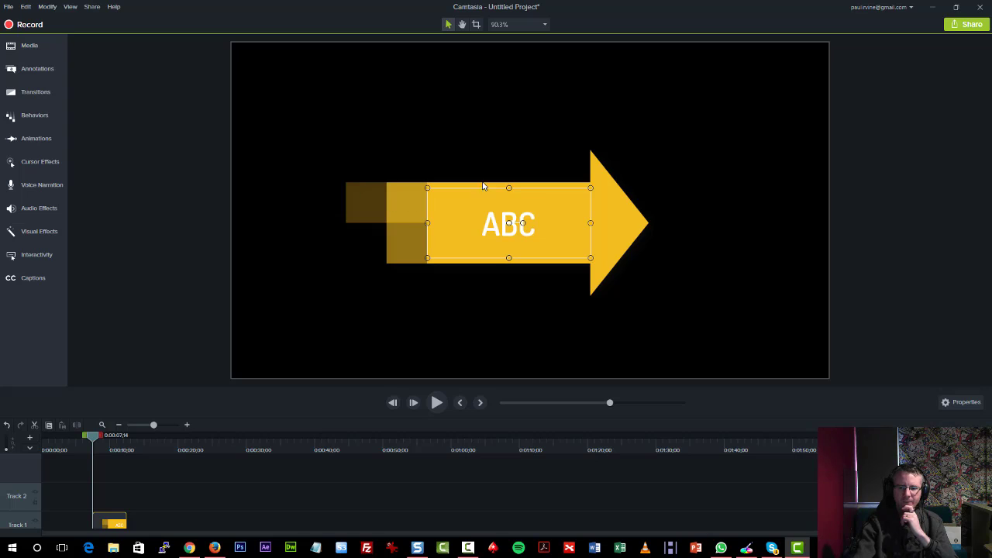
# - Detach the canvas, make the timeline area taller, then reattach the canvas to the main window
pyautogui.click(498, 161)
pyautogui.rightClick(498, 161)
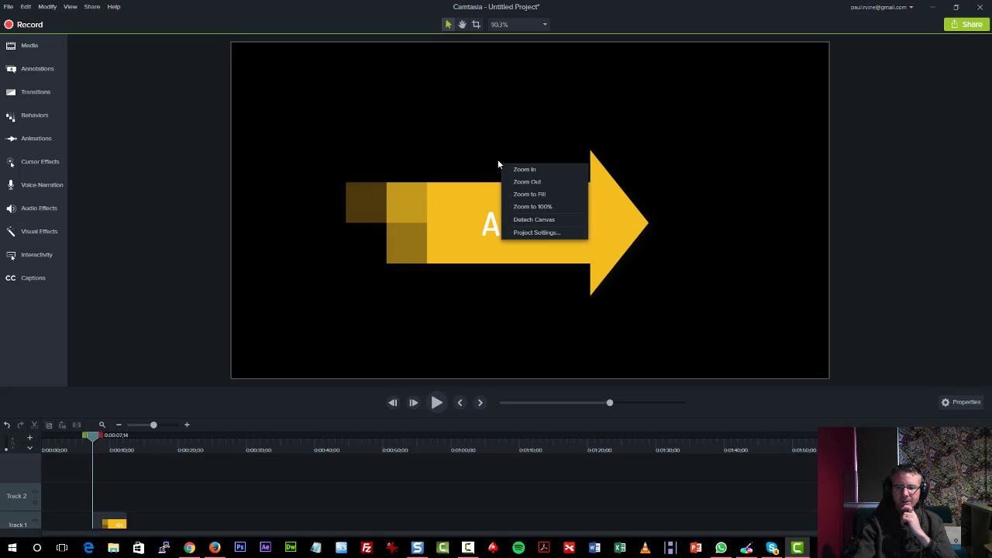
pyautogui.click(561, 221)
pyautogui.moveTo(564, 135); pyautogui.dragTo(0, 101)
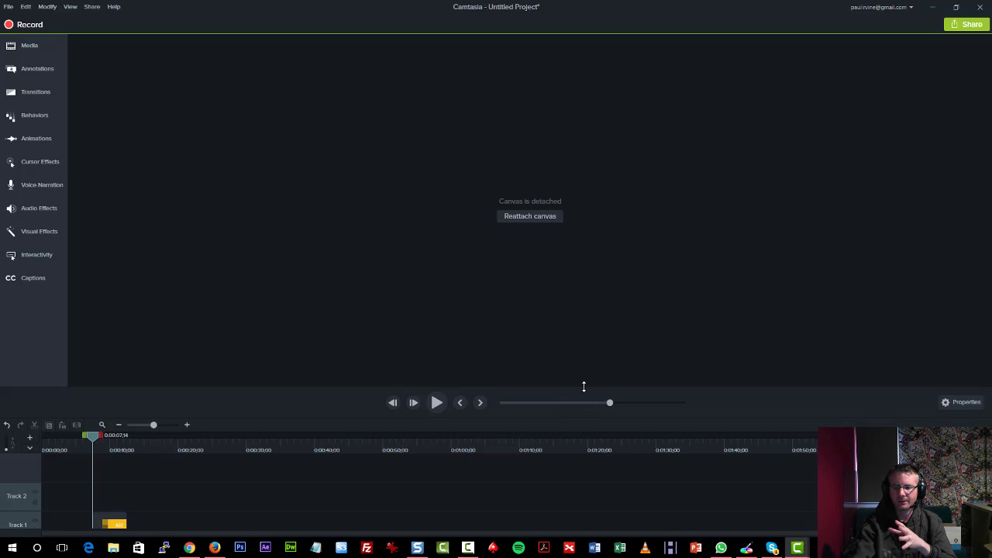
pyautogui.moveTo(583, 386); pyautogui.dragTo(584, 311)
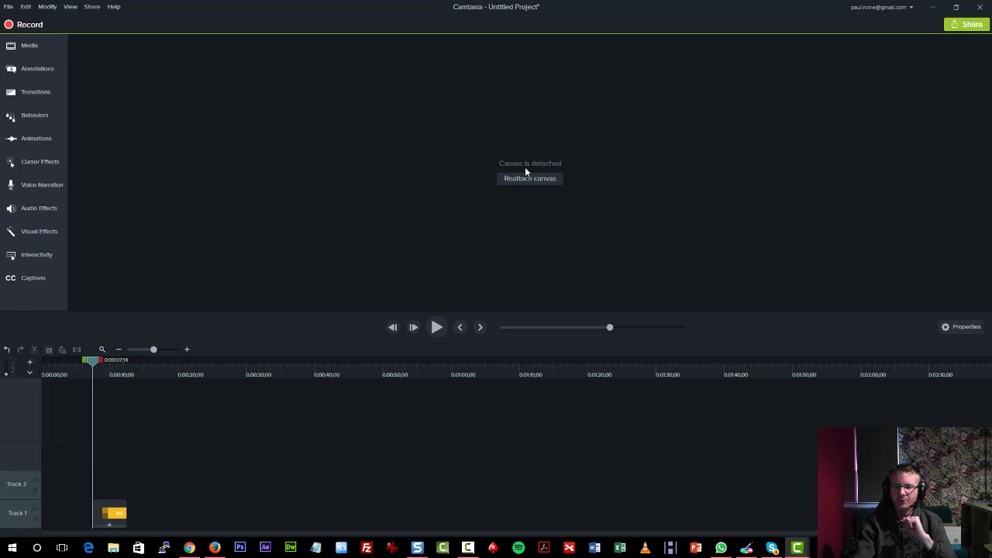
pyautogui.click(547, 179)
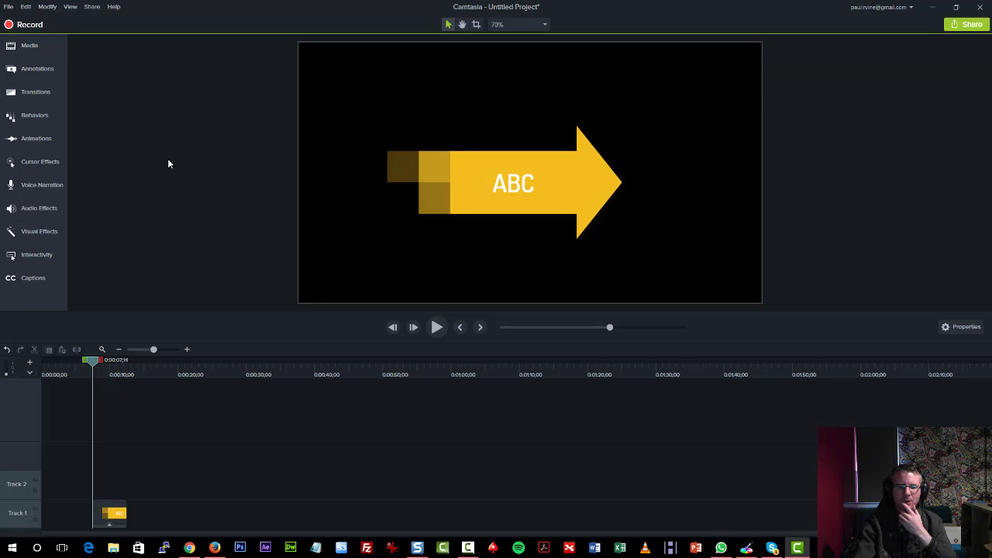
# - In the Library, collapse Animated Backgrounds and preview the shimmer-01 lower-third animation
pyautogui.click(45, 53)
pyautogui.click(162, 48)
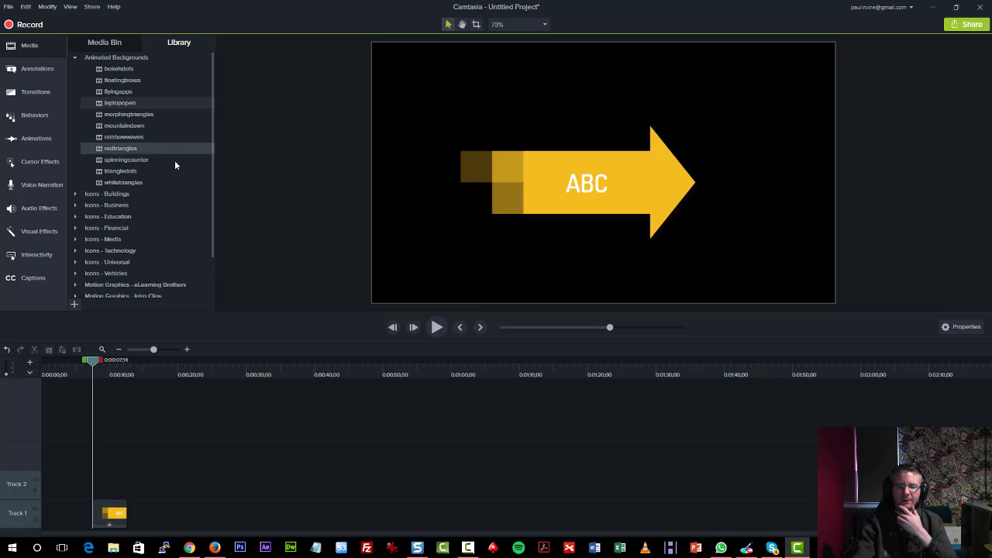
pyautogui.click(76, 57)
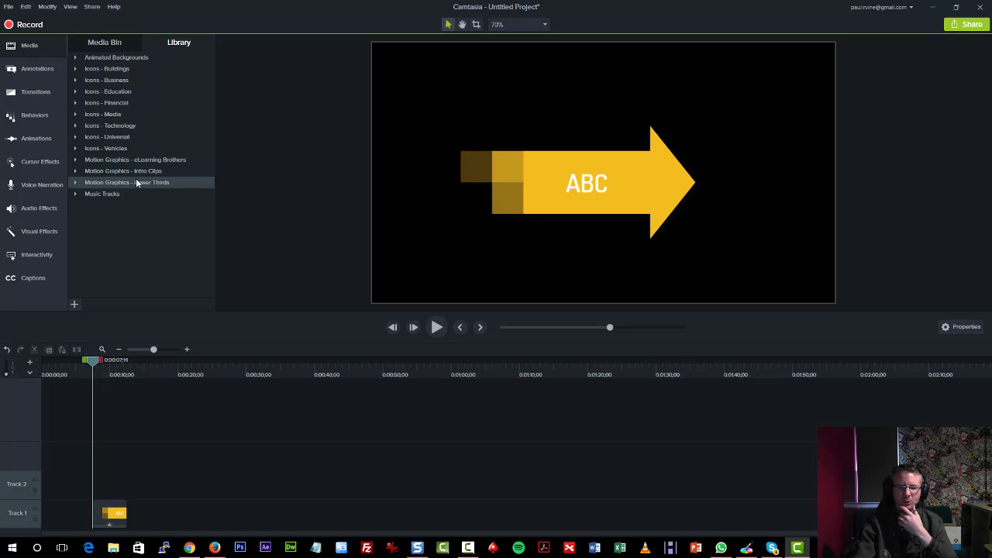
pyautogui.click(76, 185)
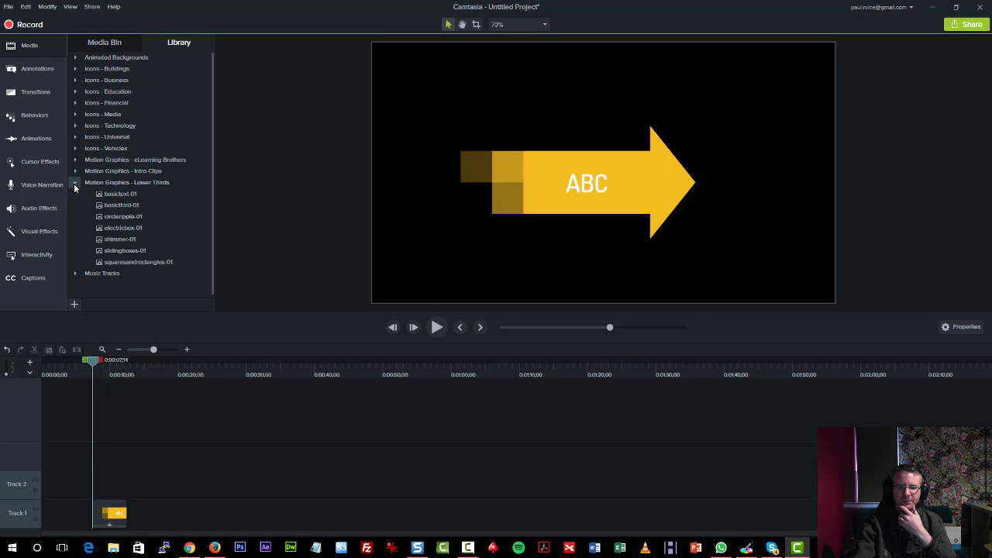
pyautogui.doubleClick(121, 241)
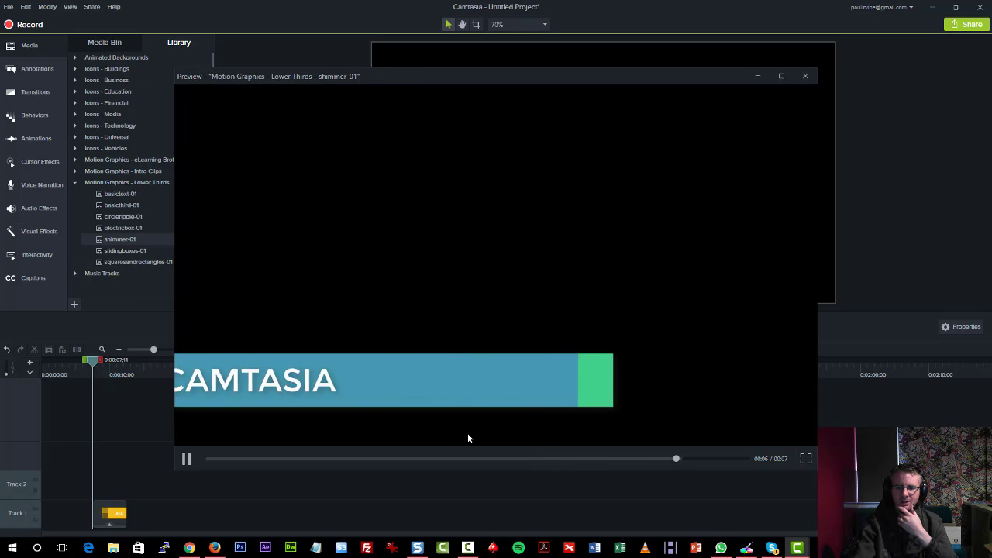
pyautogui.click(114, 252)
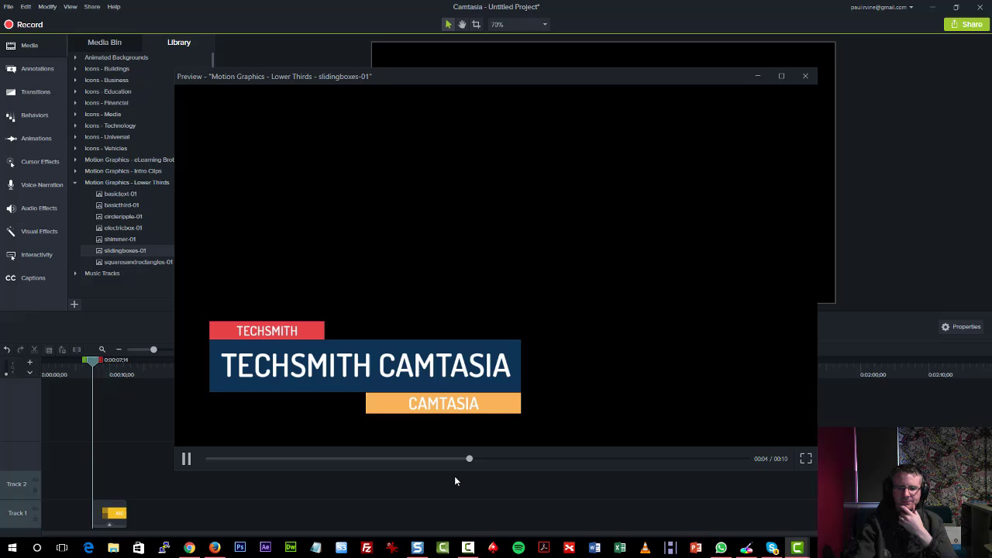
# - Close the lower-thirds preview, collapse Motion Graphics - Lower Thirds, and browse then collapse Music Tracks
pyautogui.click(805, 77)
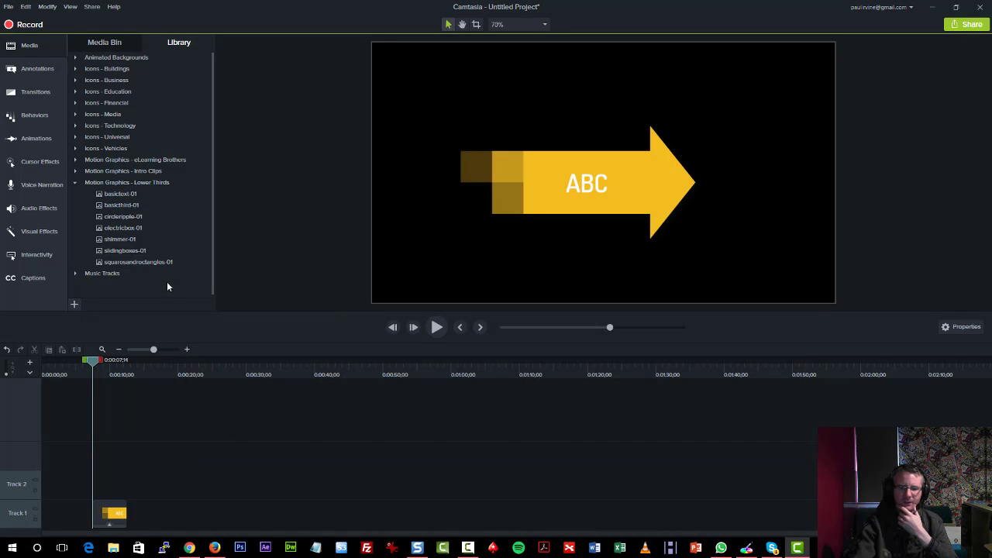
pyautogui.click(76, 183)
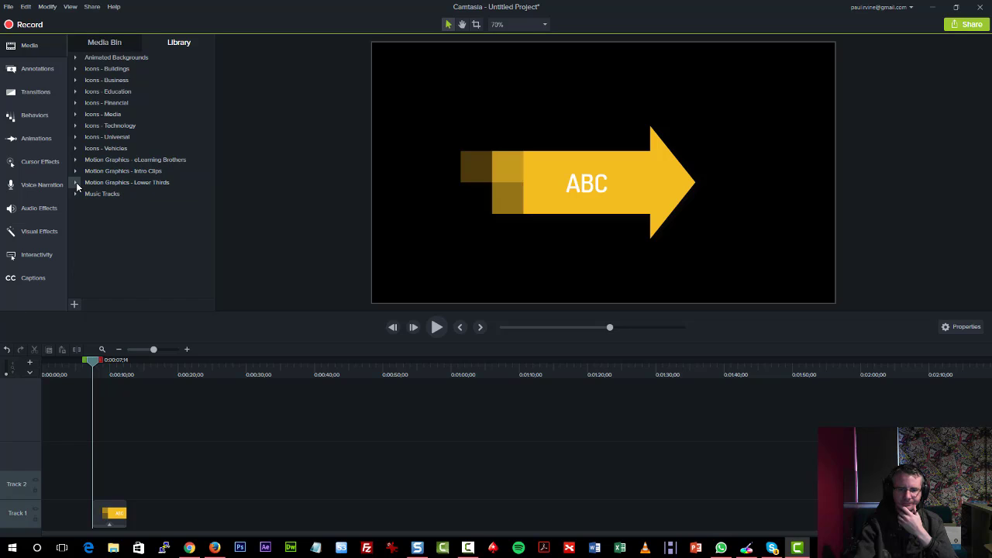
pyautogui.click(75, 193)
pyautogui.scroll(-1, 147, 191)
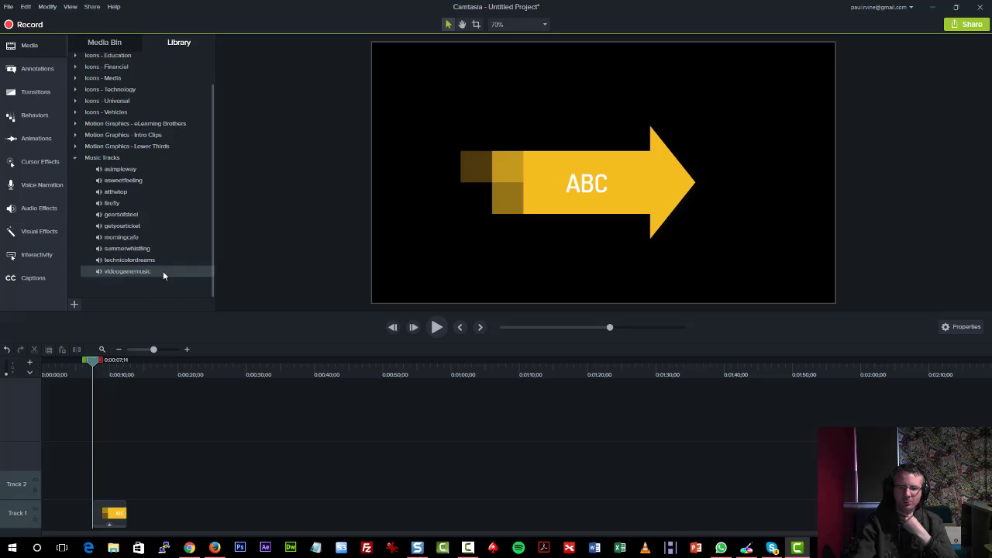
pyautogui.scroll(1, 163, 271)
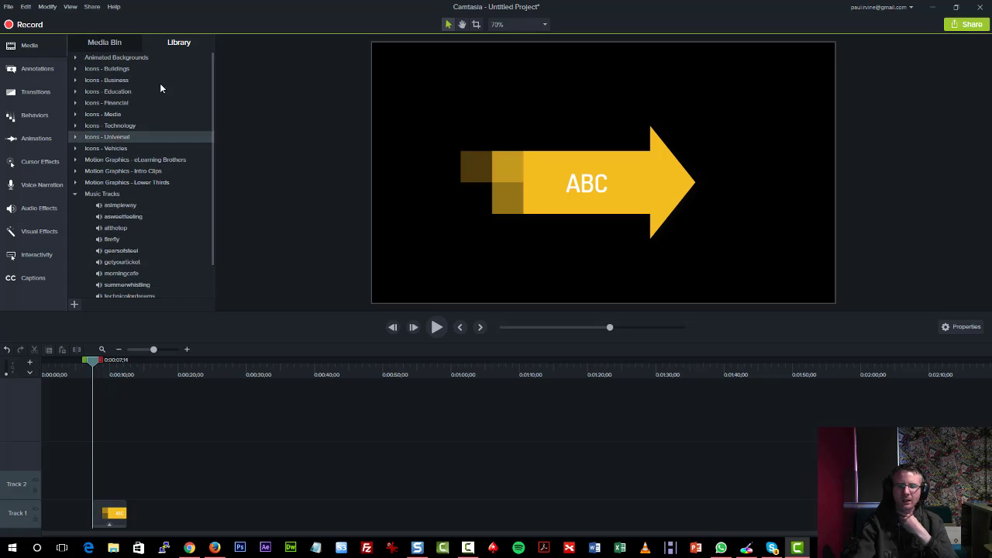
pyautogui.click(74, 194)
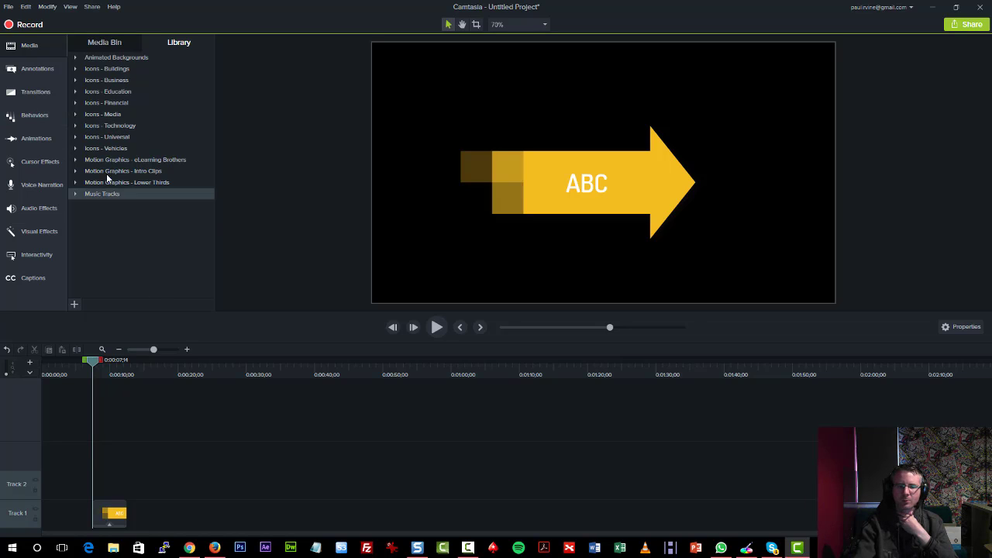
# - Apply the Fade behavior to the ABC callout clip and play it back
pyautogui.click(31, 115)
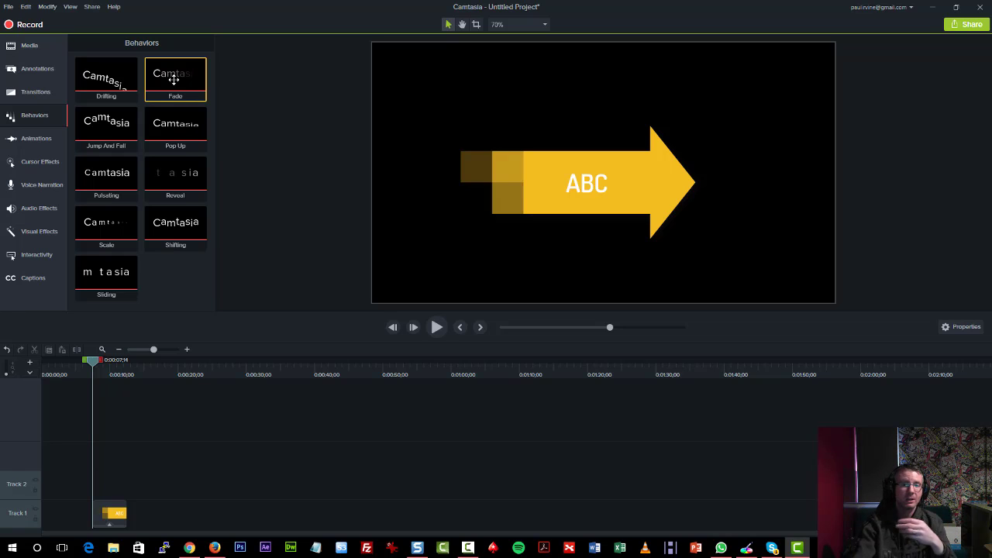
pyautogui.moveTo(174, 78); pyautogui.dragTo(107, 518)
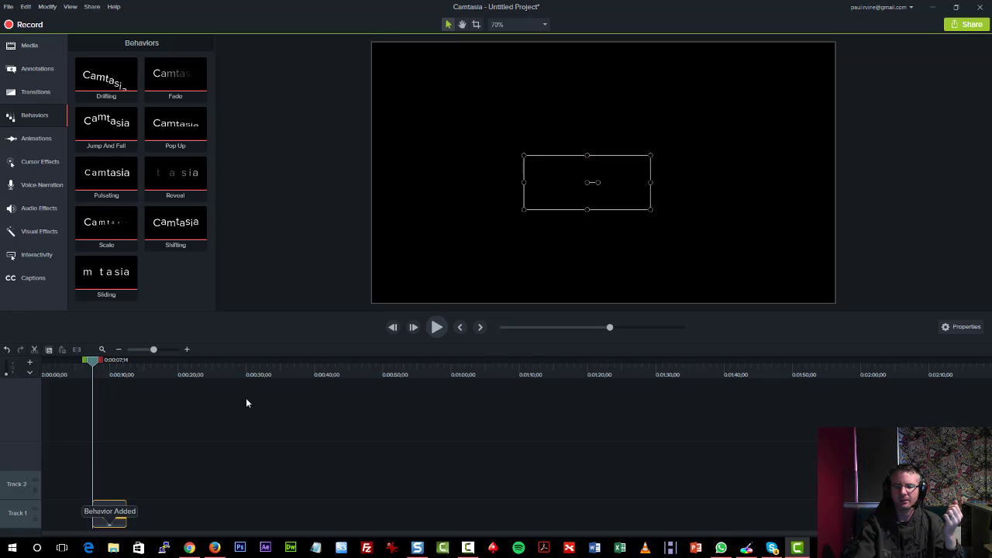
pyautogui.press('space')
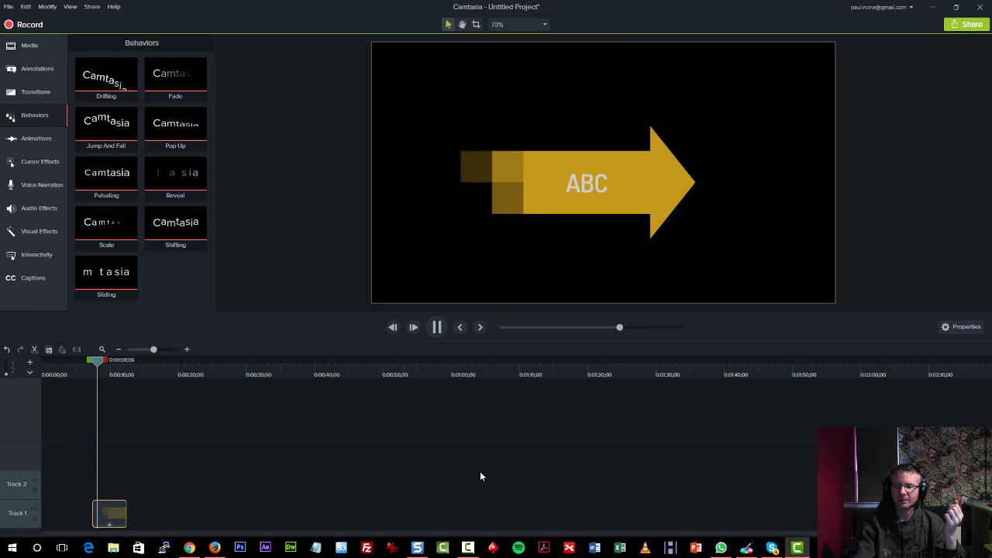
pyautogui.click(436, 327)
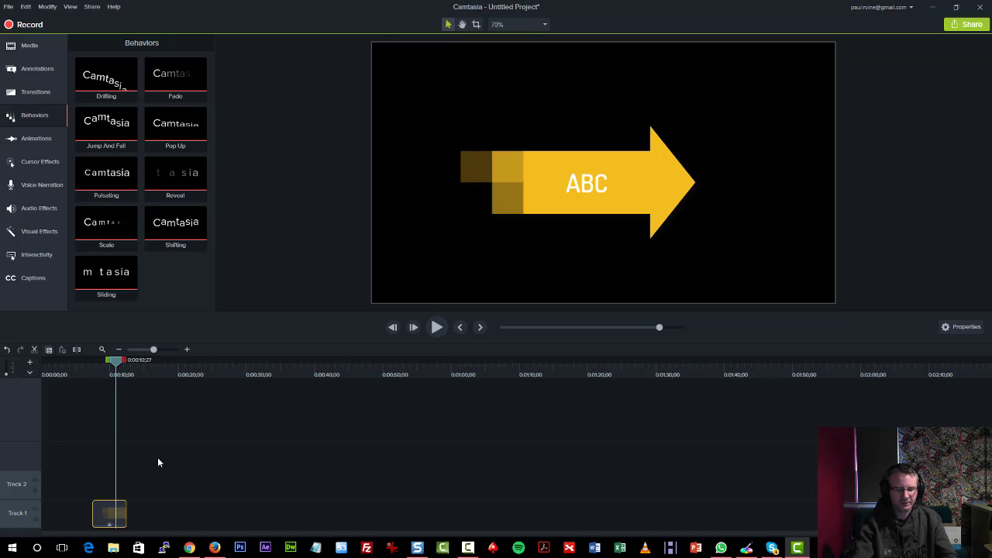
# - Add the Drifting behavior to the callout, preview it, then delete the clip from Track 1
pyautogui.click(124, 505)
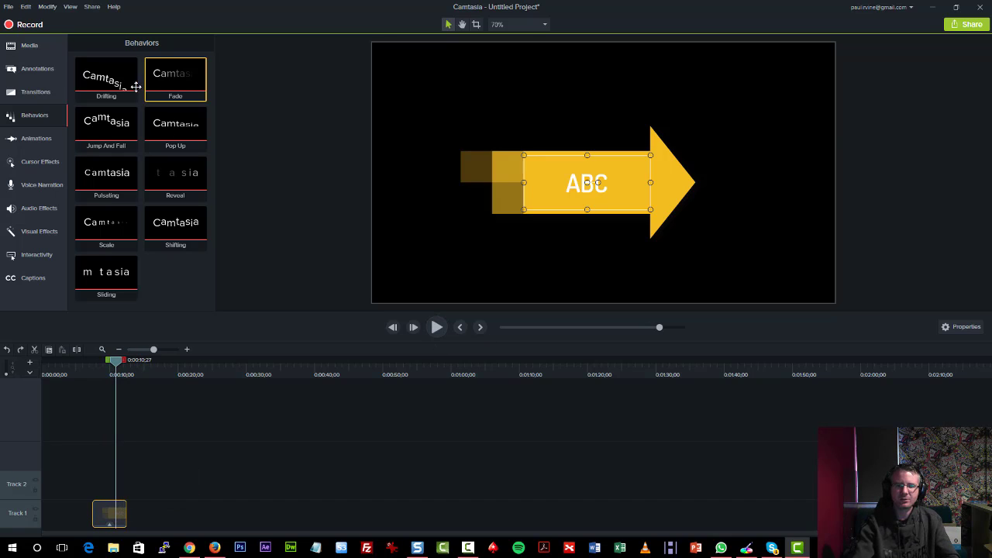
pyautogui.moveTo(121, 85); pyautogui.dragTo(112, 513)
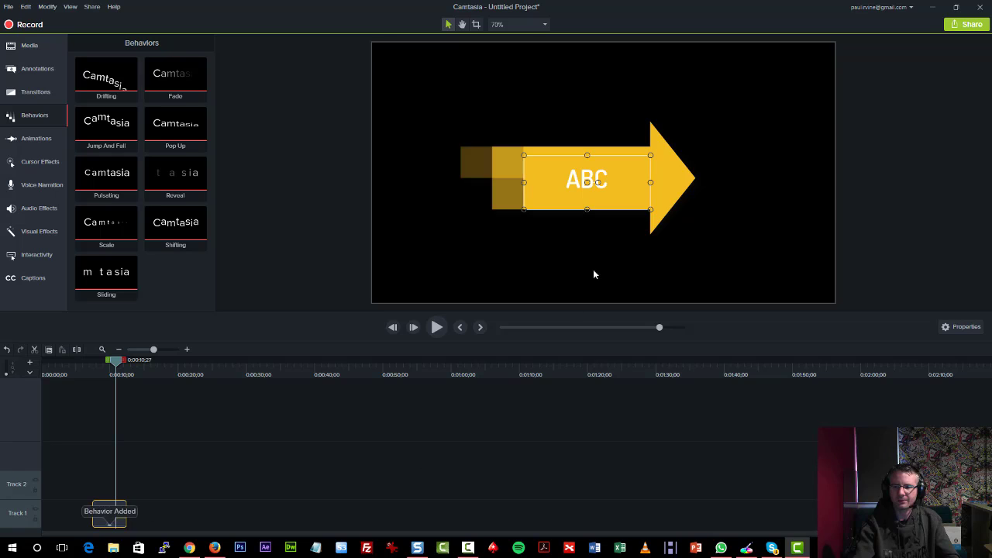
pyautogui.click(962, 326)
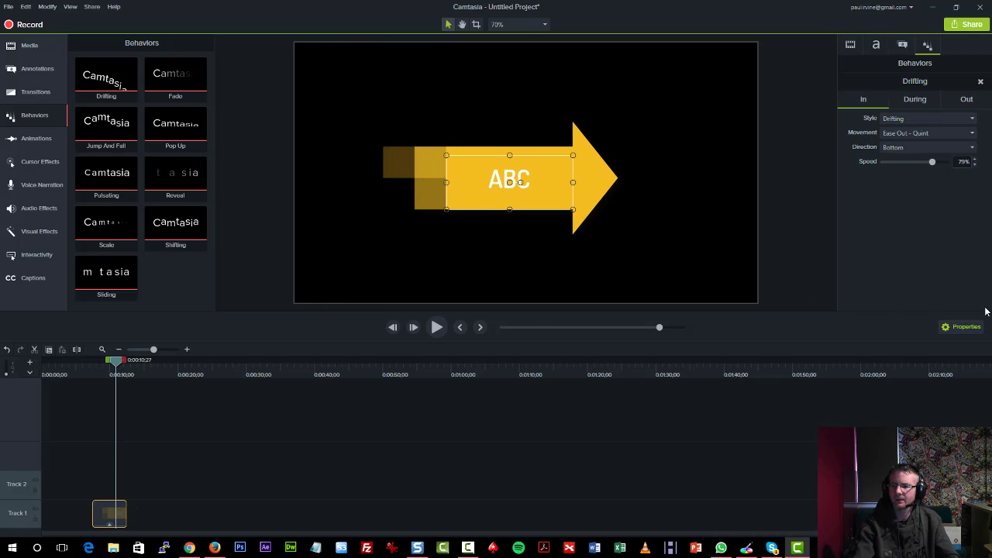
pyautogui.click(944, 332)
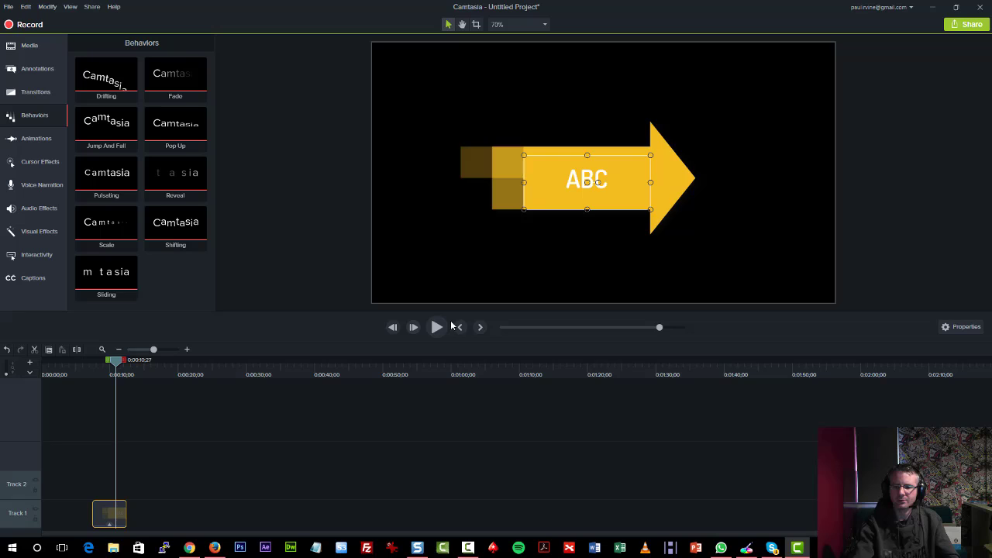
pyautogui.click(459, 328)
pyautogui.press('space')
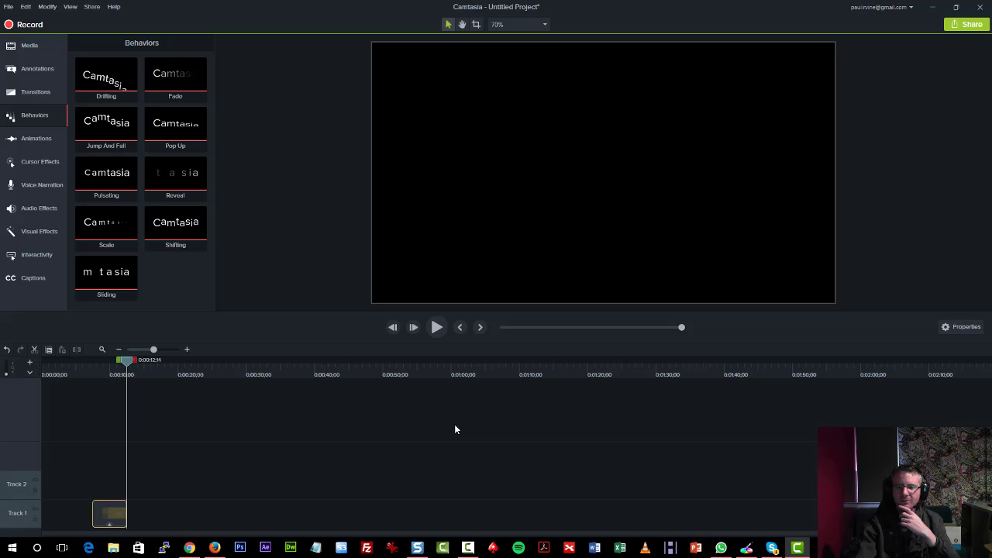
pyautogui.click(112, 527)
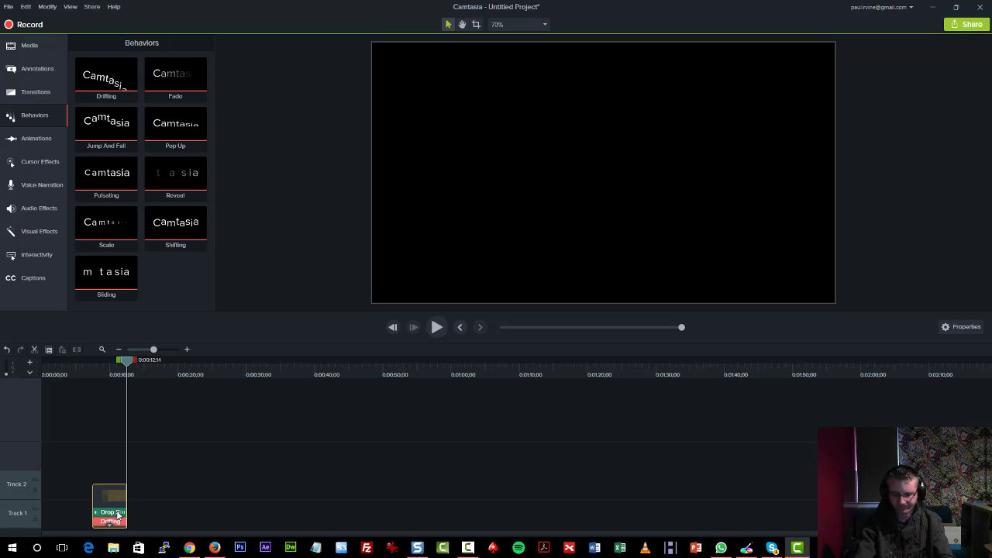
pyautogui.press('Delete')
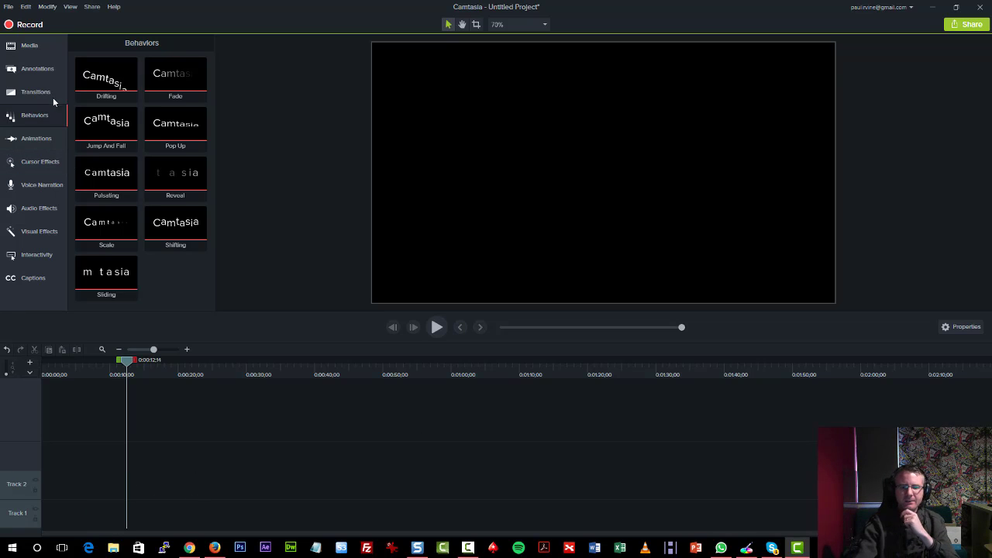
# - Show the Transitions gallery, then the Visual Effects gallery with Drop Shadow through Clip Speed
pyautogui.click(52, 95)
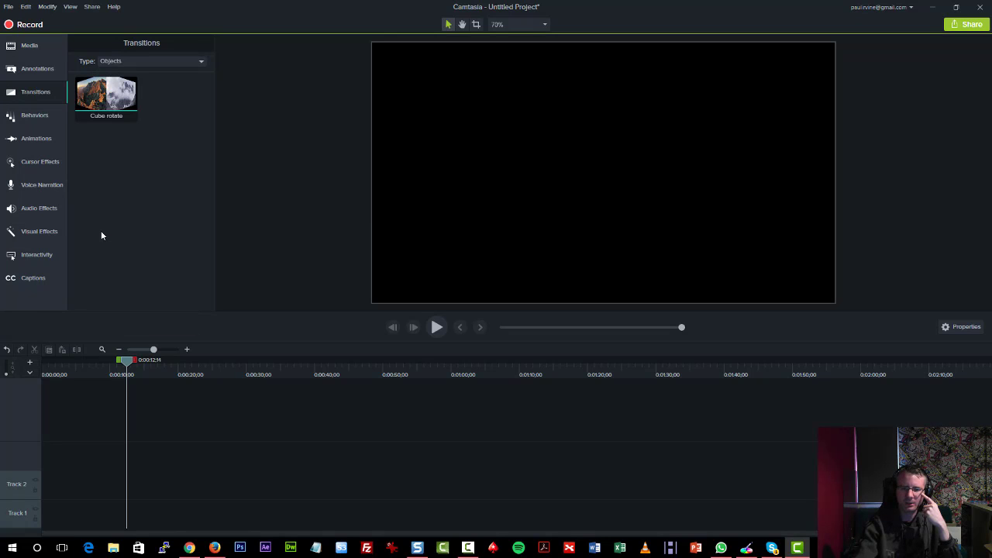
pyautogui.click(23, 236)
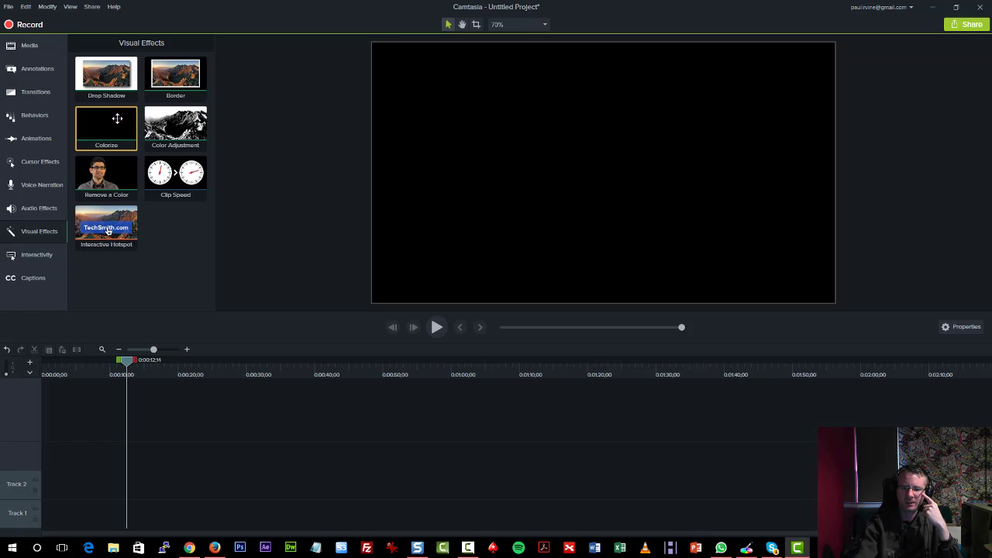